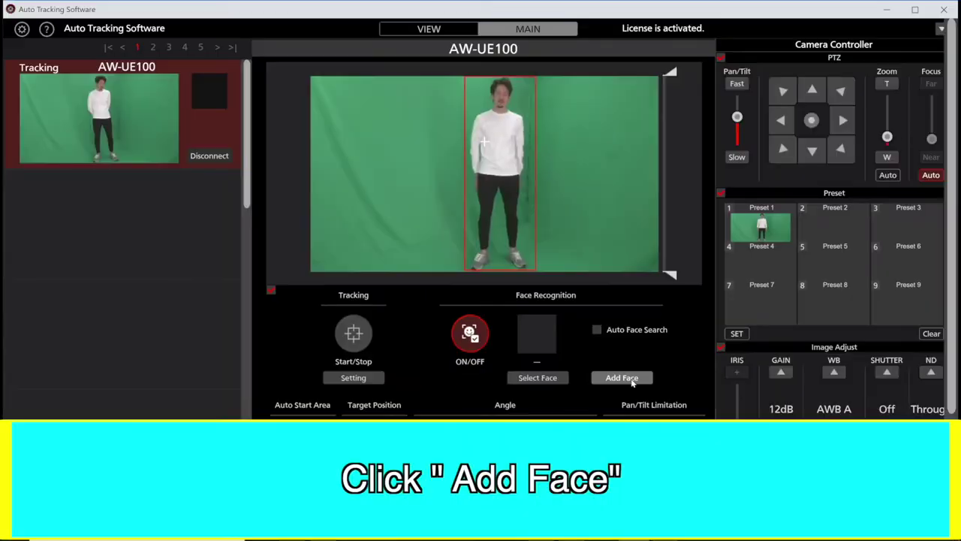
Step: Register the target person's face from an AW-UE100 camera capture, entering the person's name for the face image
left_click(481, 272)
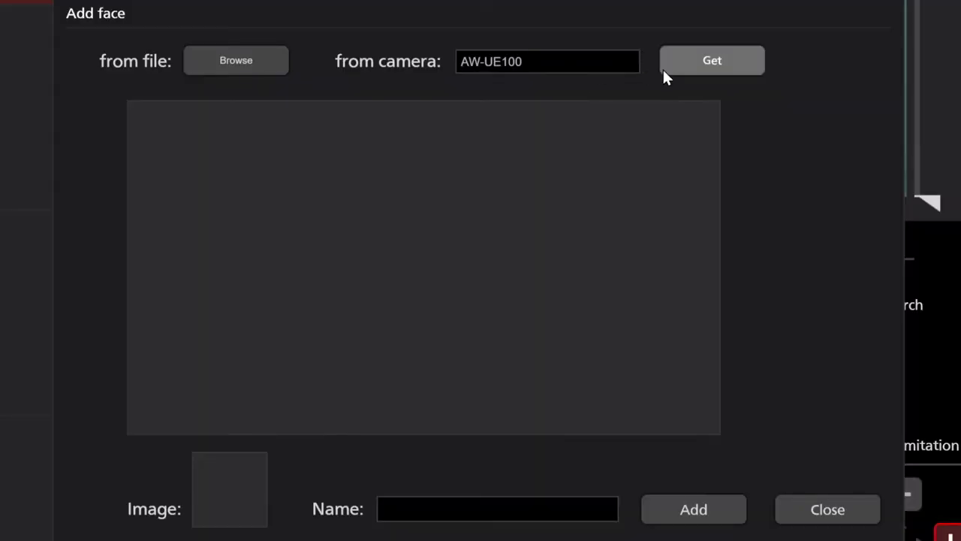
left_click(543, 200)
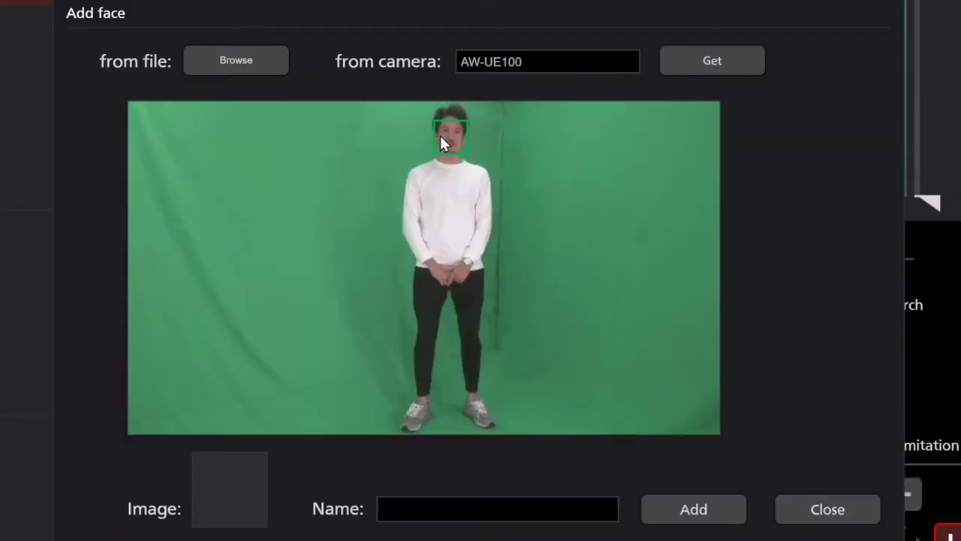
left_click(450, 137)
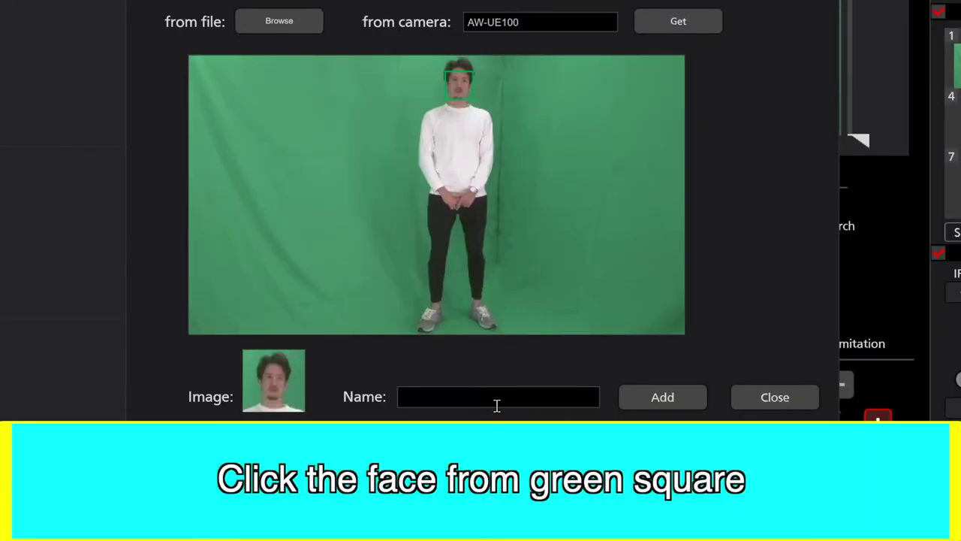
left_click(496, 406)
type("Ra")
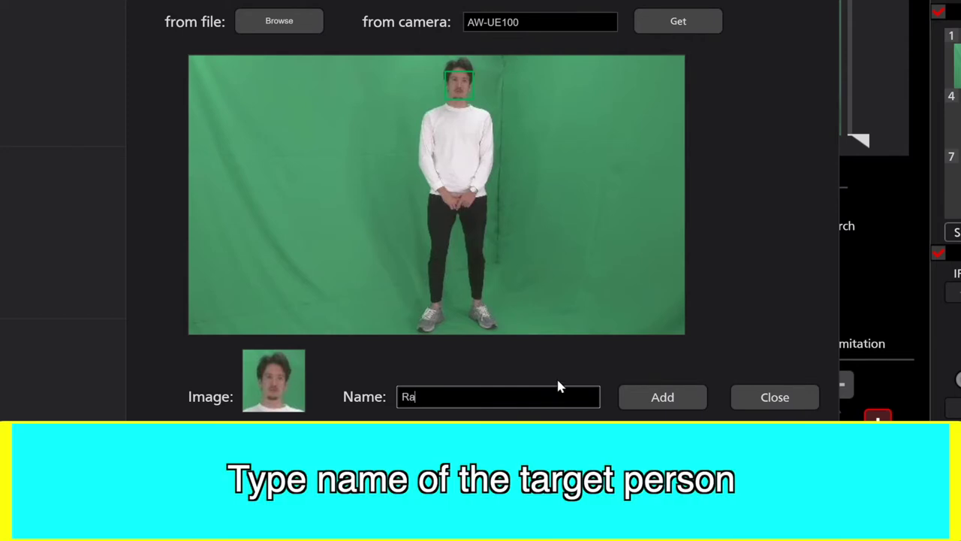
type("nsom")
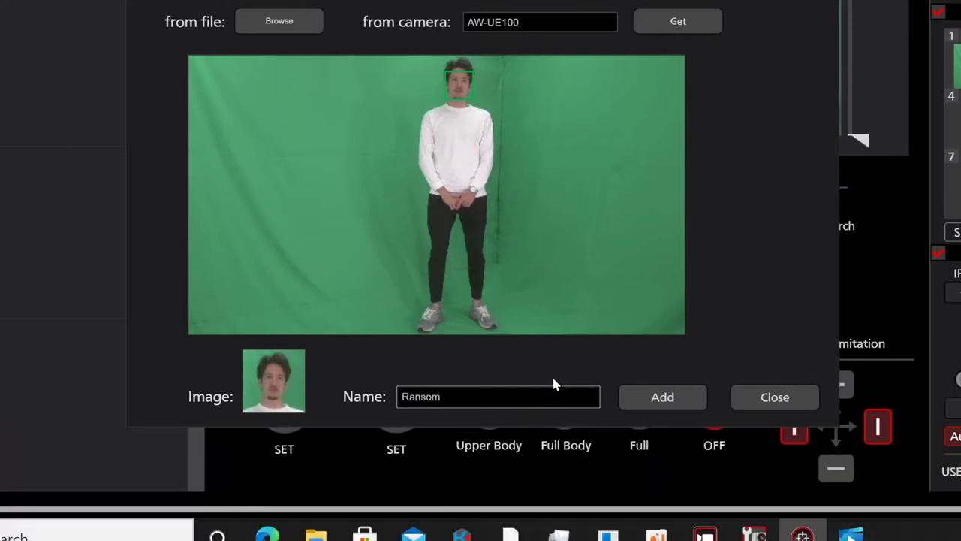
left_click(651, 396)
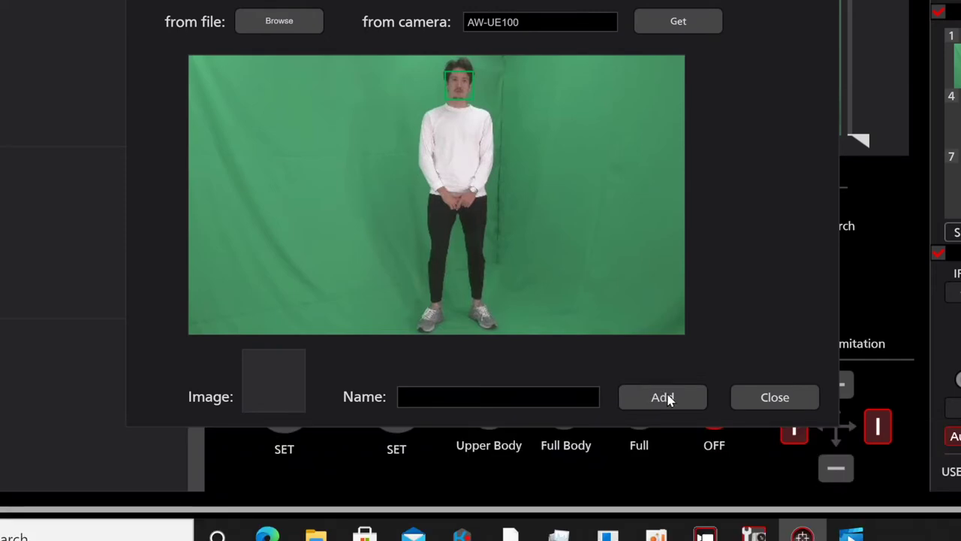
left_click(747, 403)
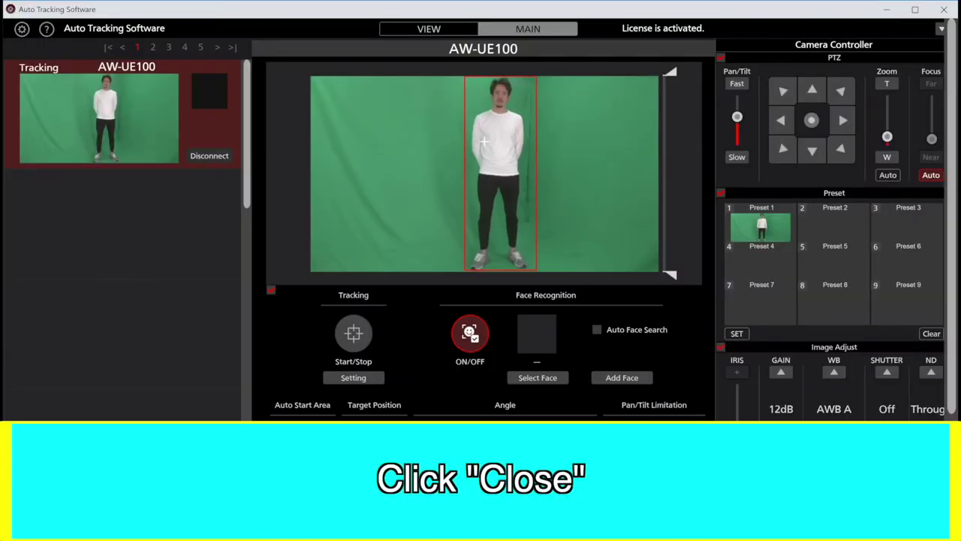
Step: Choose the newly registered second face as the face recognition target and start tracking
left_click(556, 377)
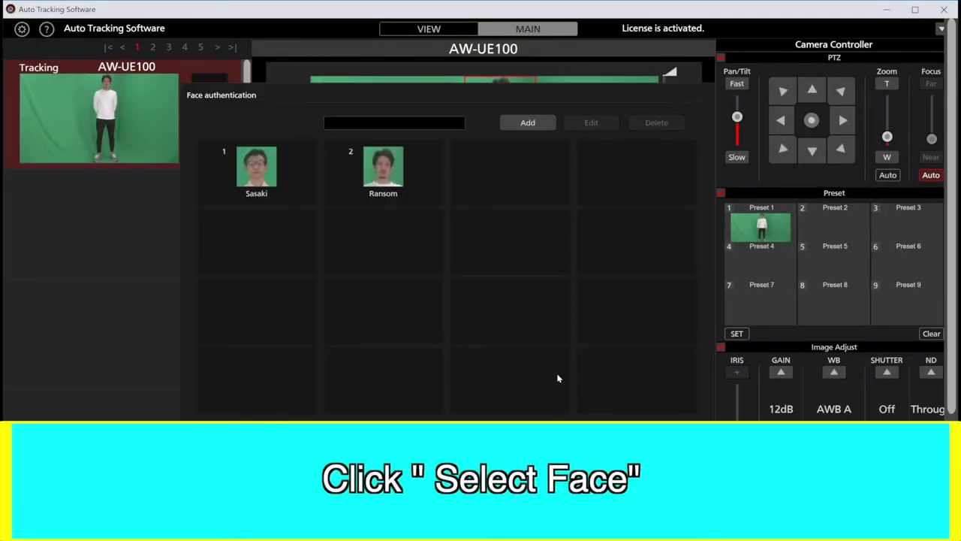
left_click(389, 179)
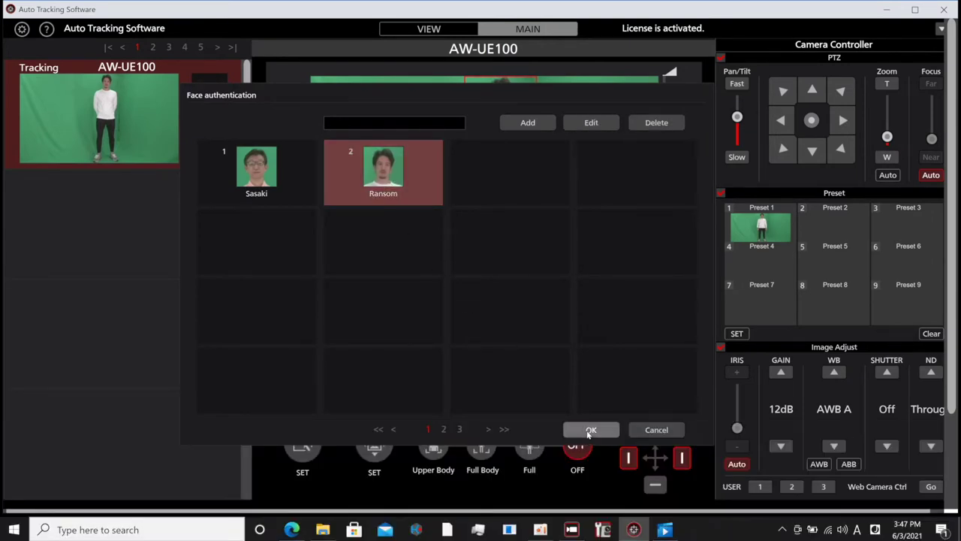
left_click(590, 431)
left_click(351, 333)
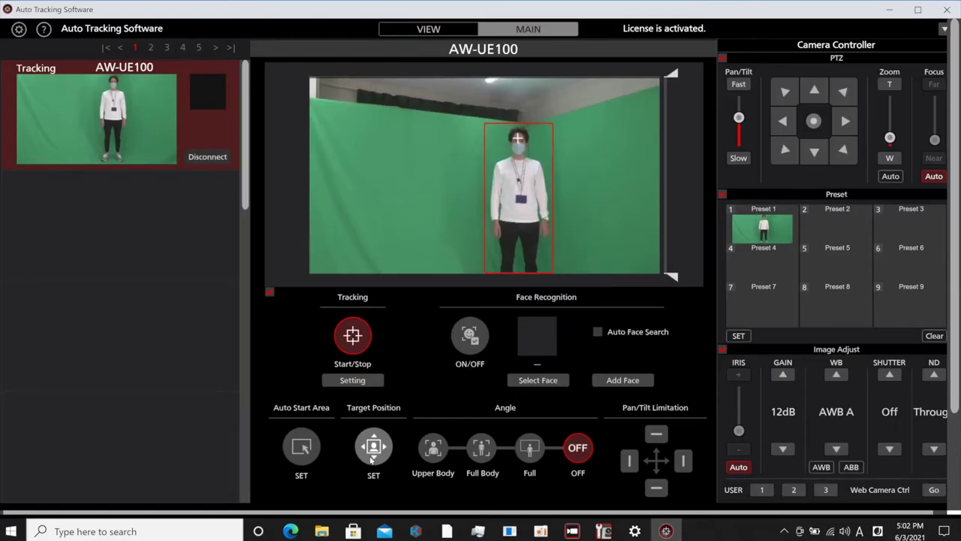
Step: Turn on target position setting and place the target face position at several points across the upper part of the camera image
left_click(371, 460)
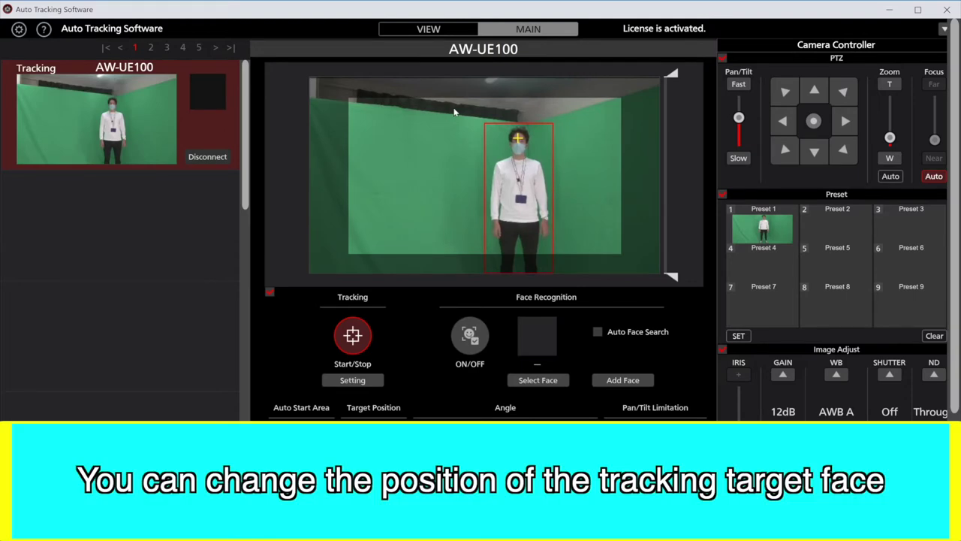
left_click(453, 112)
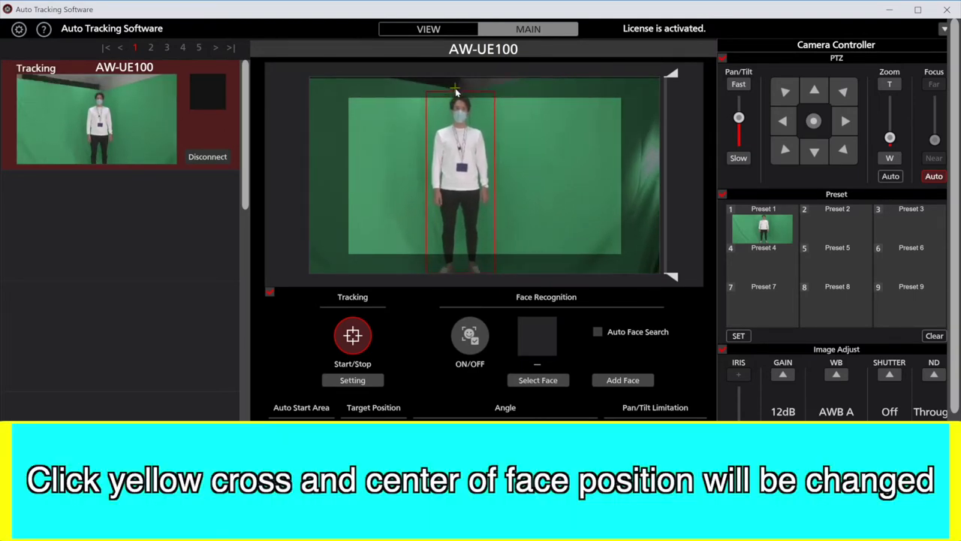
left_click(358, 124)
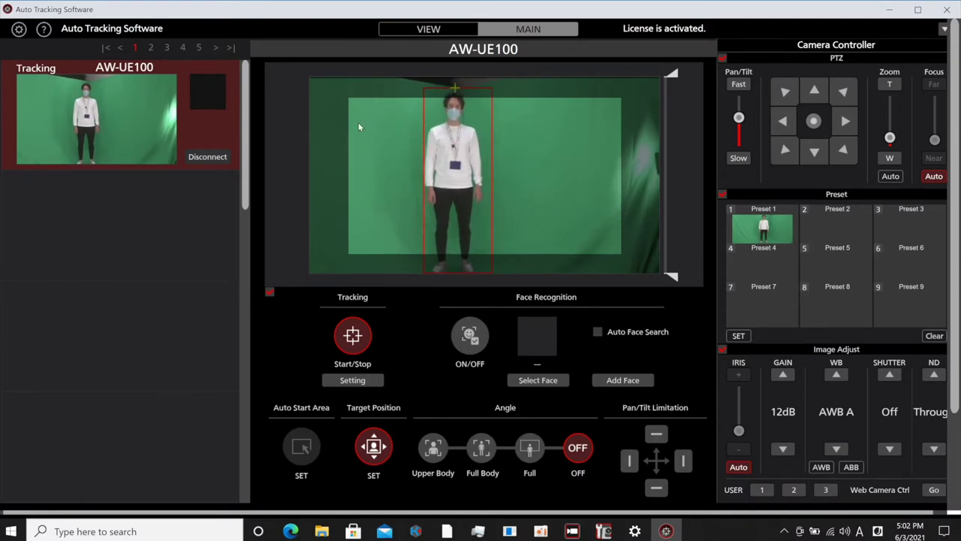
left_click(630, 121)
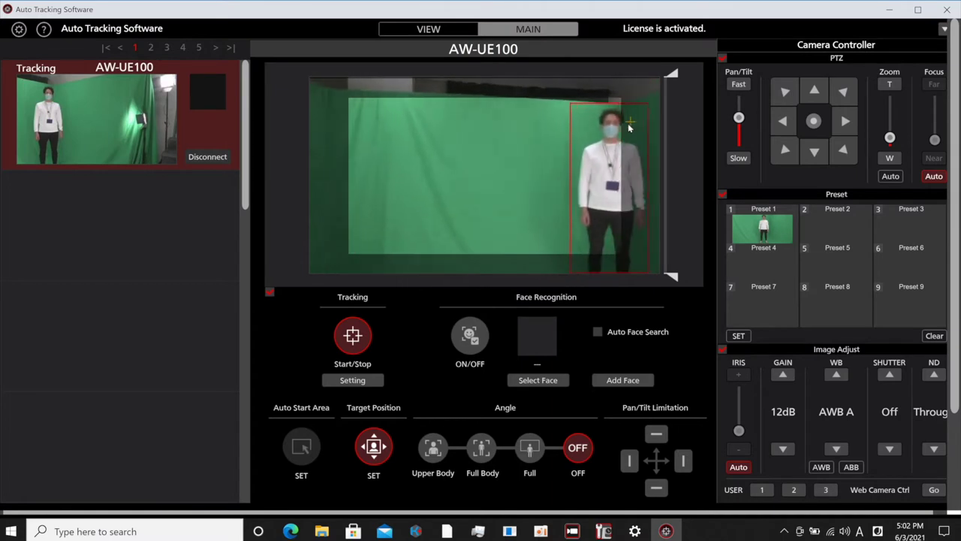
left_click(494, 117)
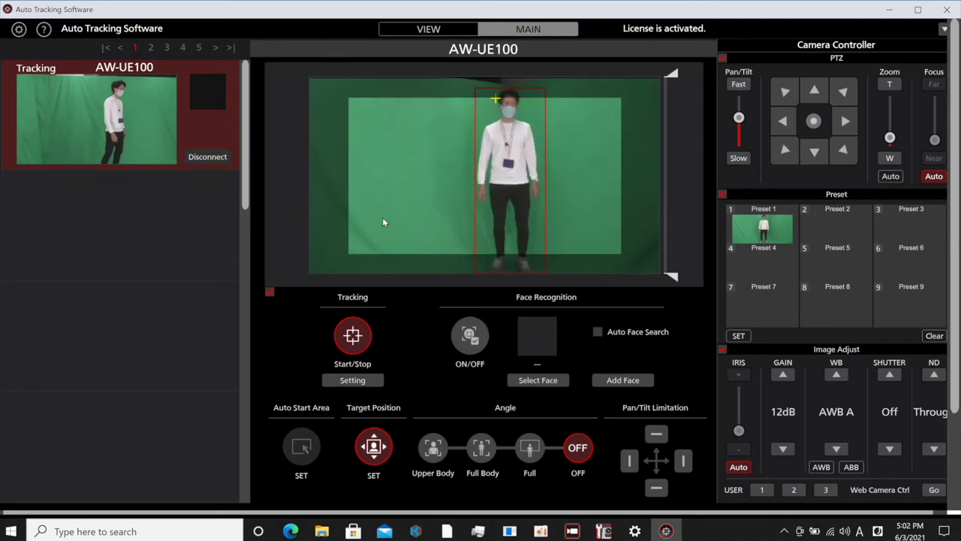
left_click(561, 108)
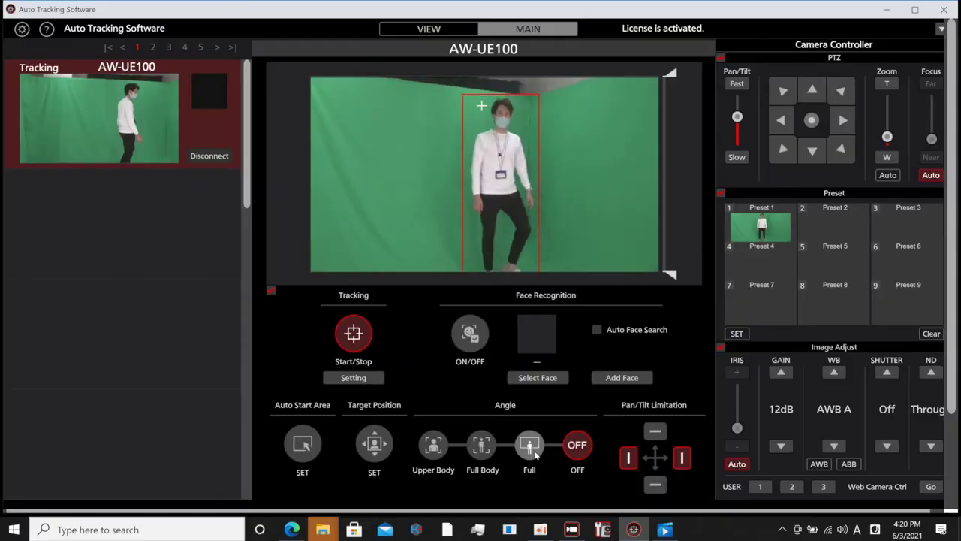
Step: Set the tracking angle to Full, and switch it to Upper Body
left_click(474, 216)
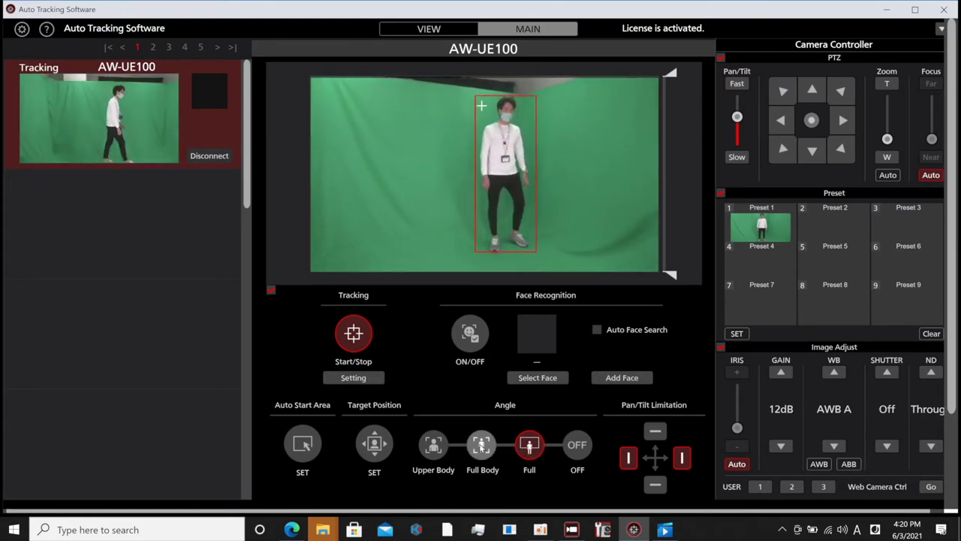
left_click(425, 442)
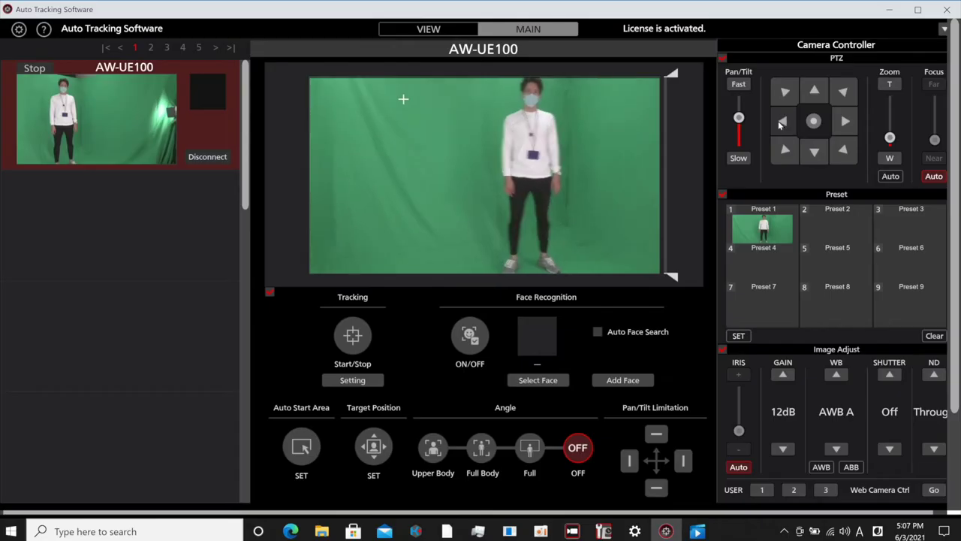
Step: Pan the camera to the ends of the tracking range and set the left and right pan limits
left_click(785, 121)
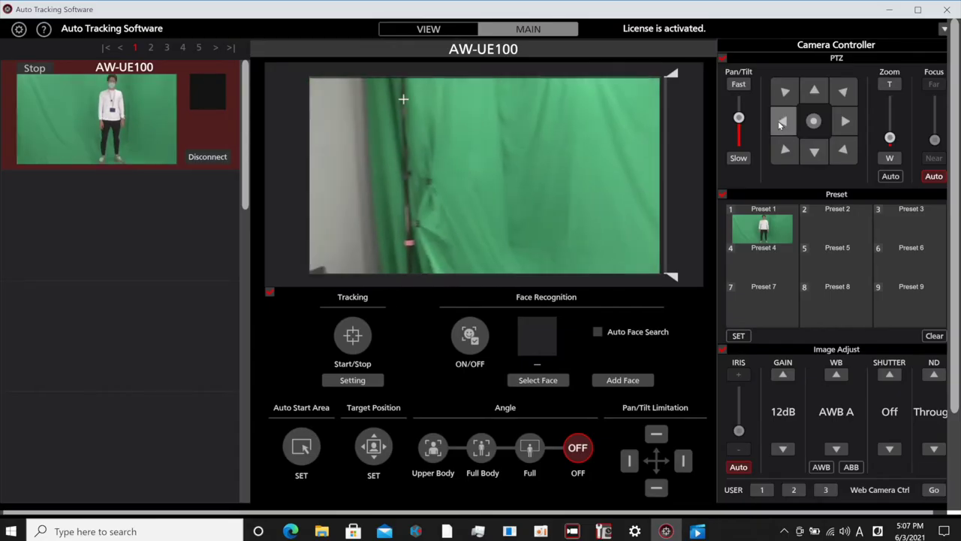
left_click(844, 122)
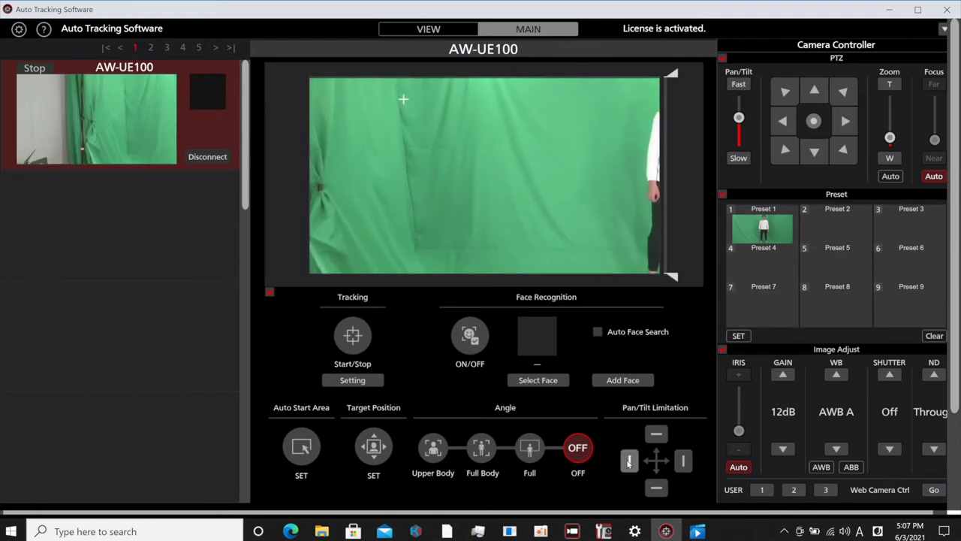
left_click(628, 461)
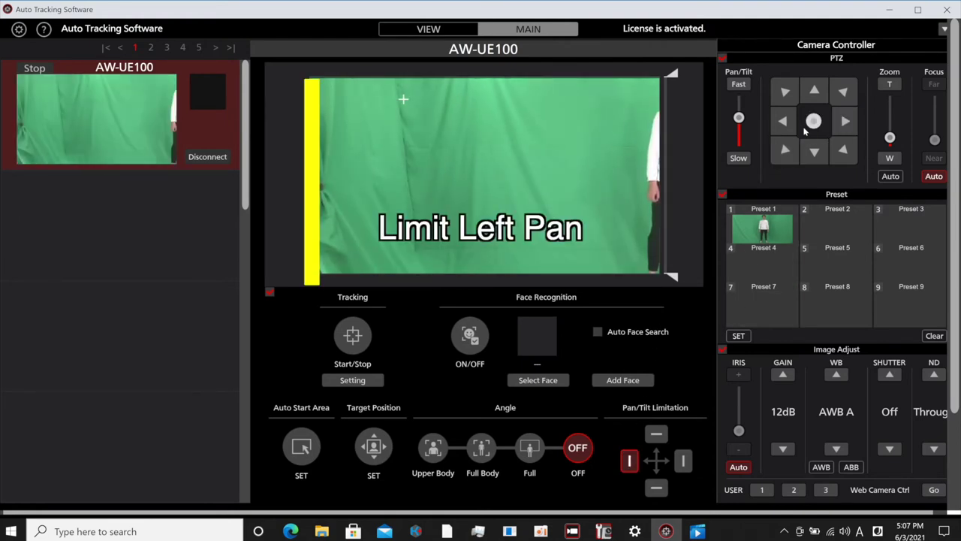
left_click(843, 122)
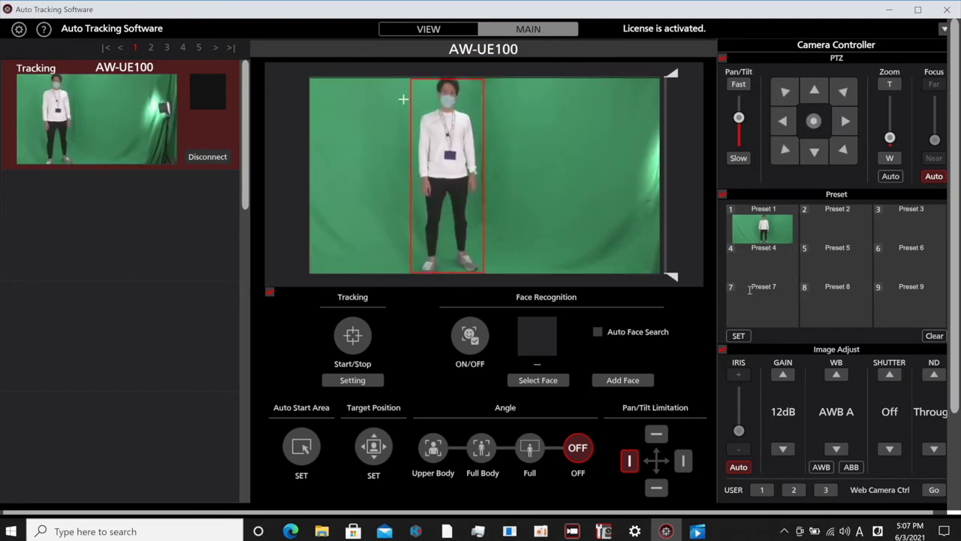
left_click(683, 458)
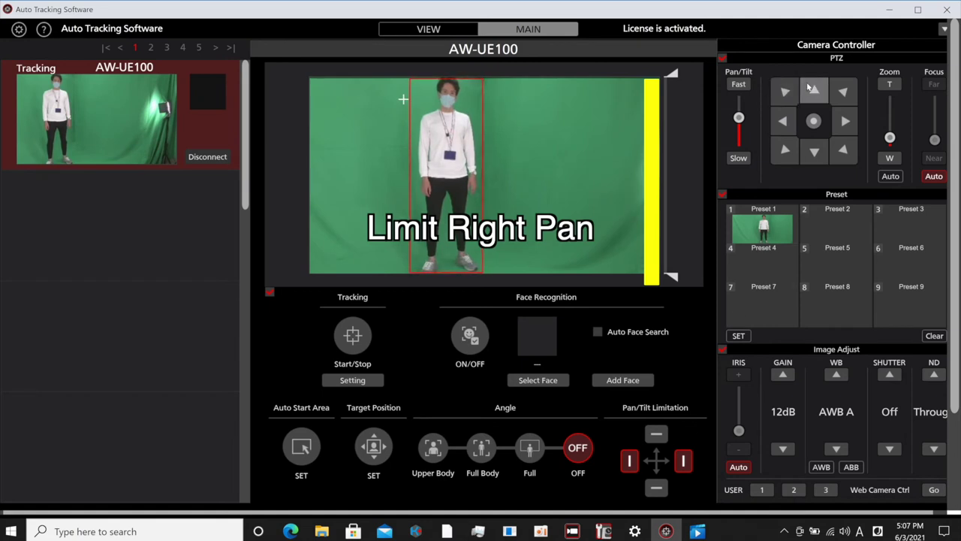
Step: Tilt the camera to set the upward and downward tilt limits, and start tracking
left_click(813, 91)
left_click(813, 90)
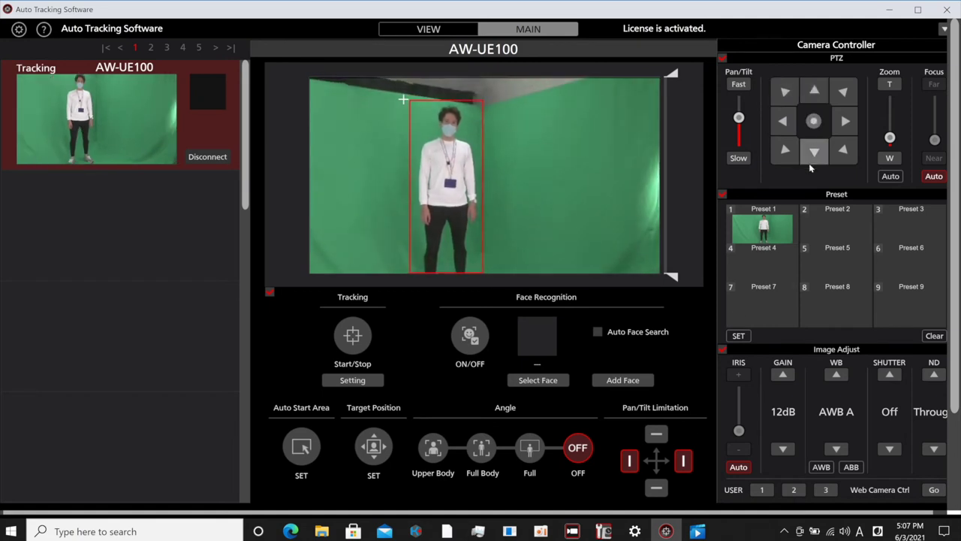
left_click(815, 151)
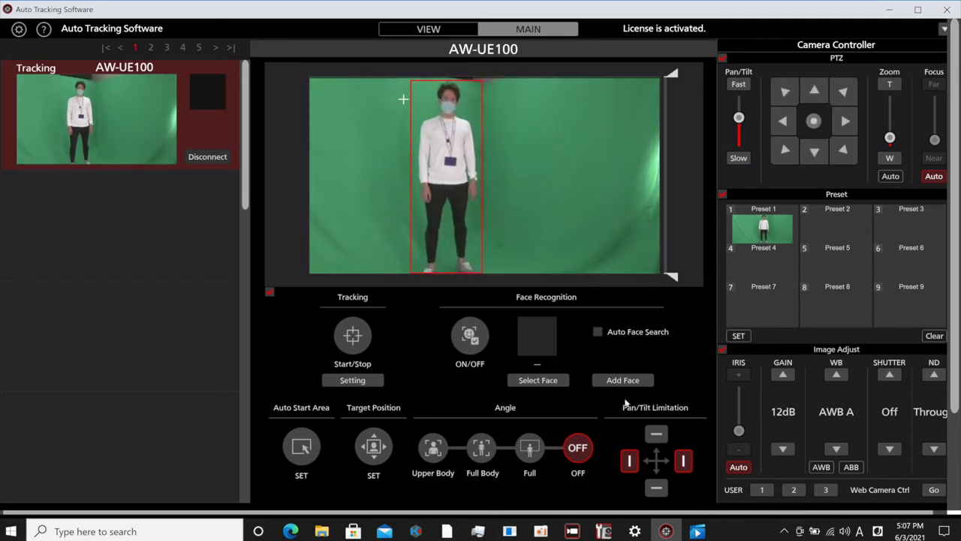
left_click(656, 435)
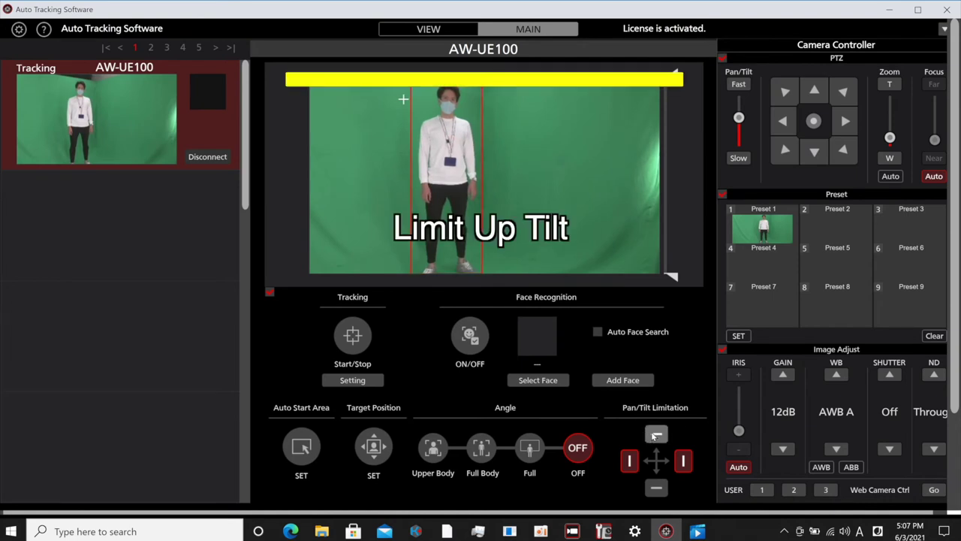
left_click(815, 152)
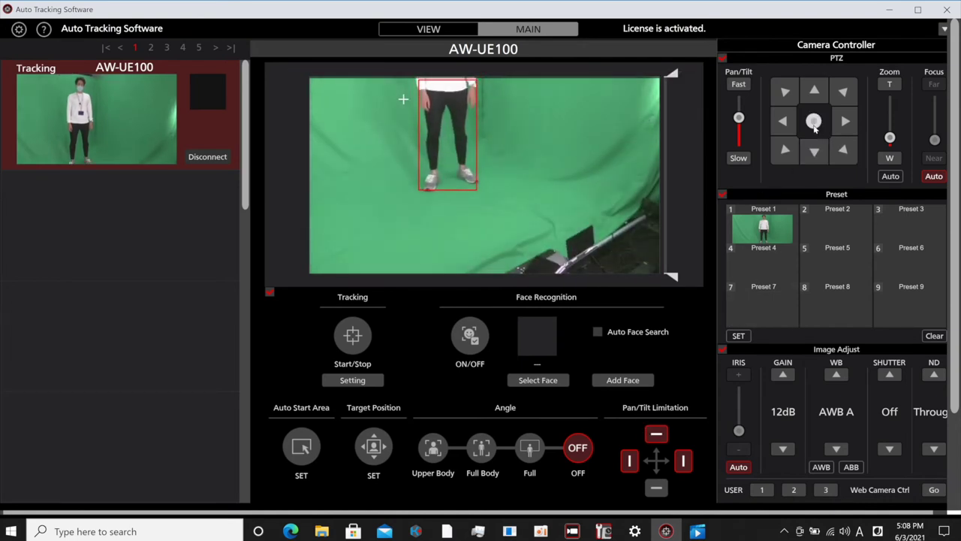
left_click(815, 91)
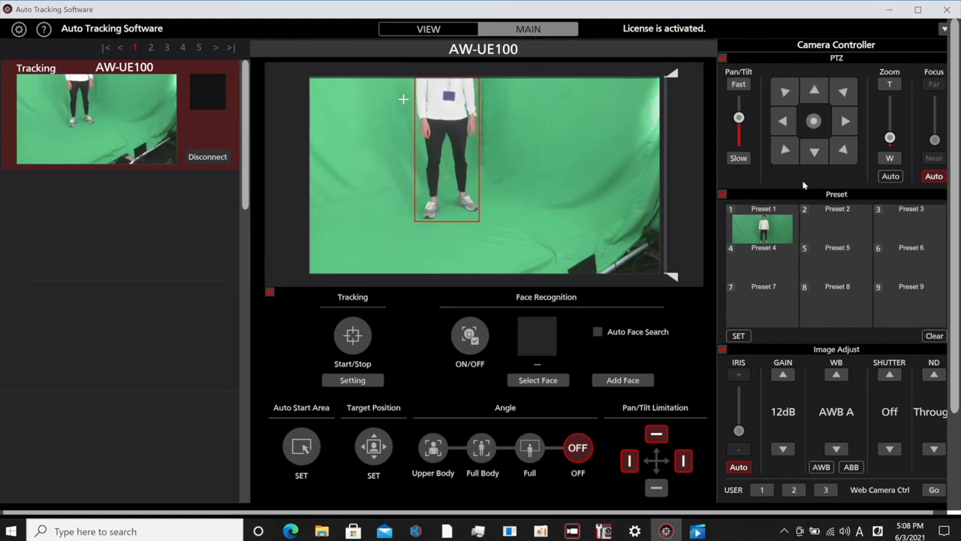
left_click(656, 487)
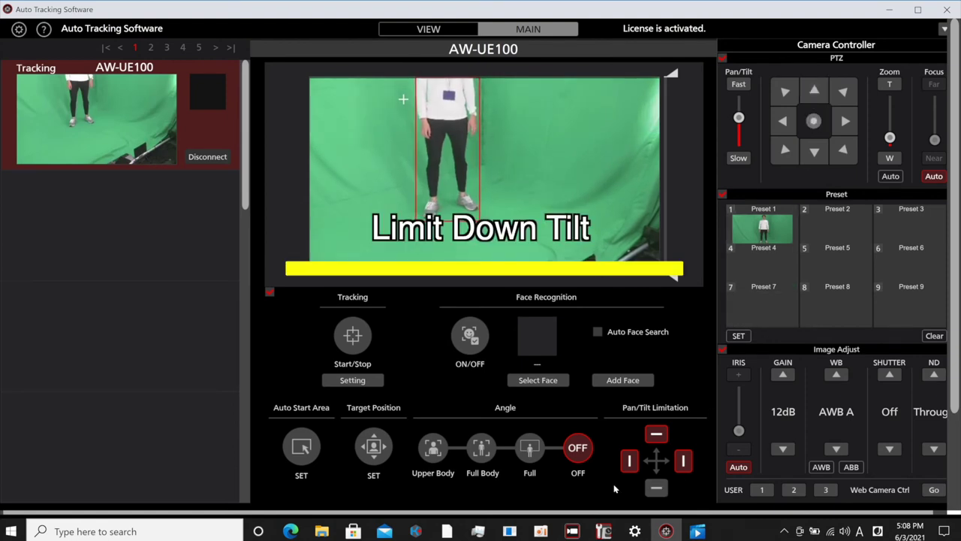
left_click(352, 337)
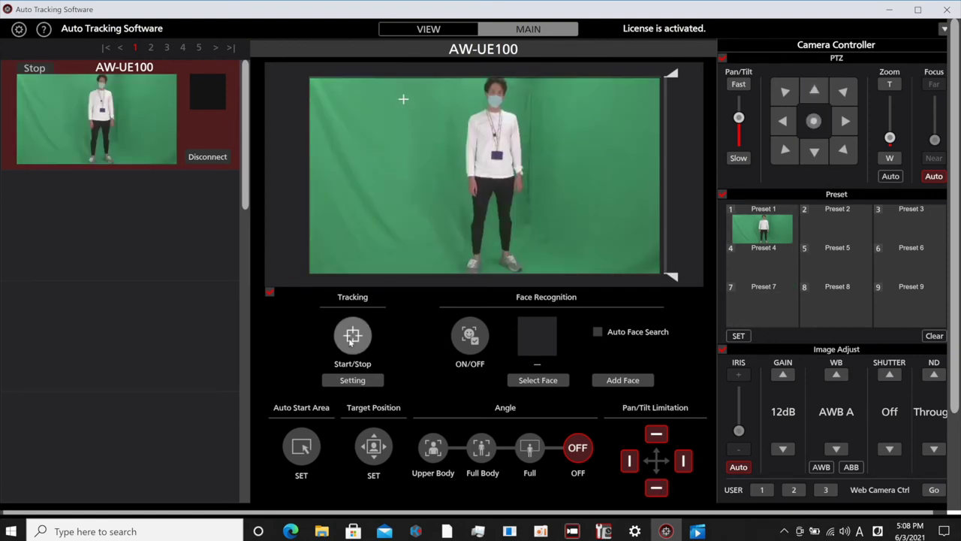
left_click(353, 345)
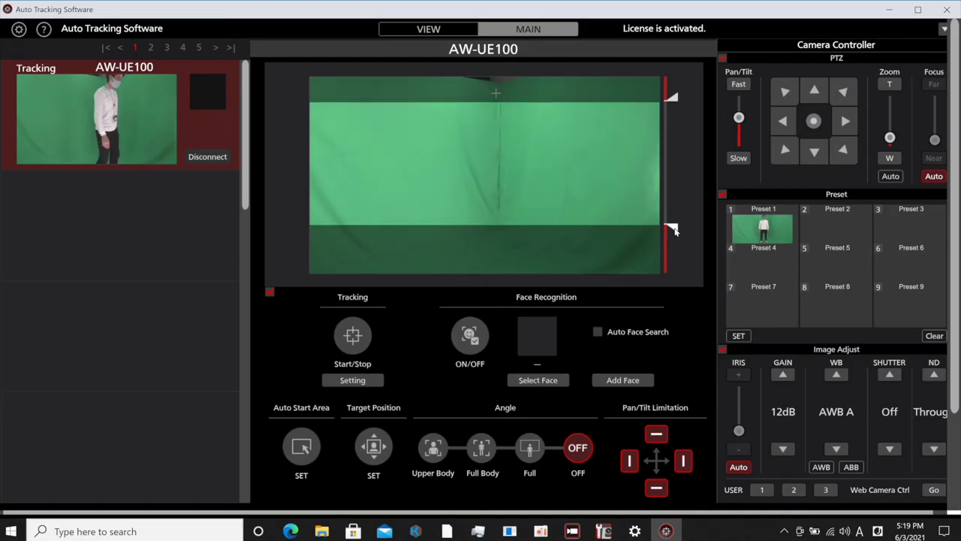
Step: Adjust the mask area to cover the lower part of the camera image, and start tracking
left_click_drag(672, 255, 671, 252)
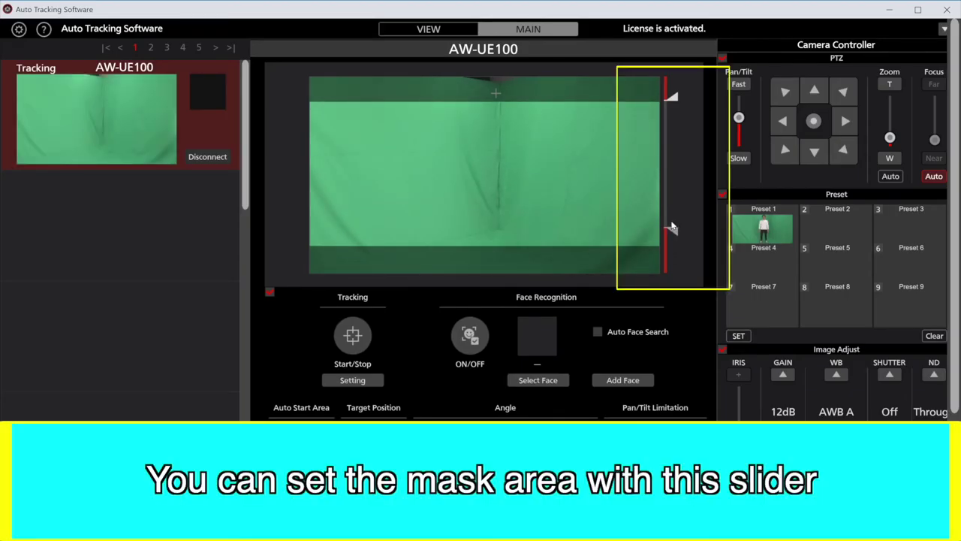
left_click_drag(672, 226, 672, 228)
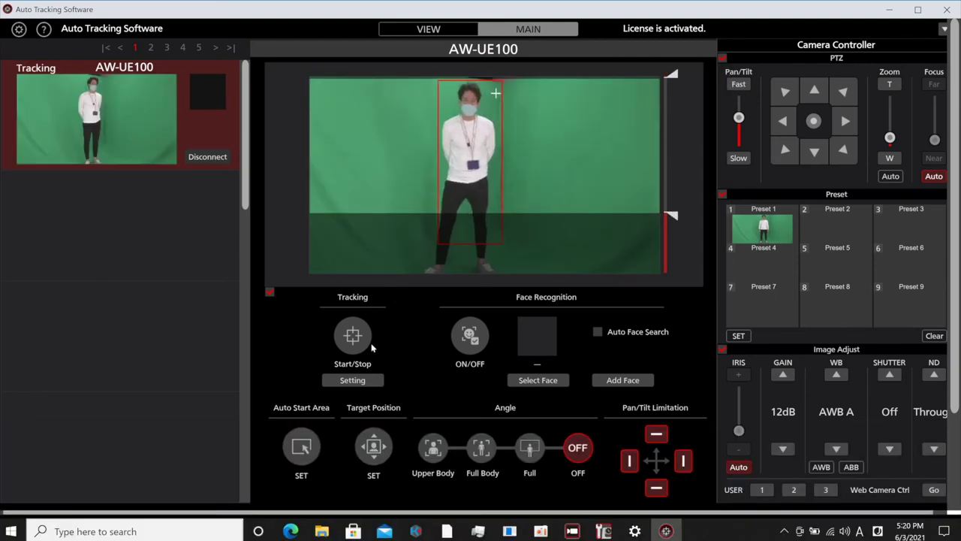
left_click(367, 342)
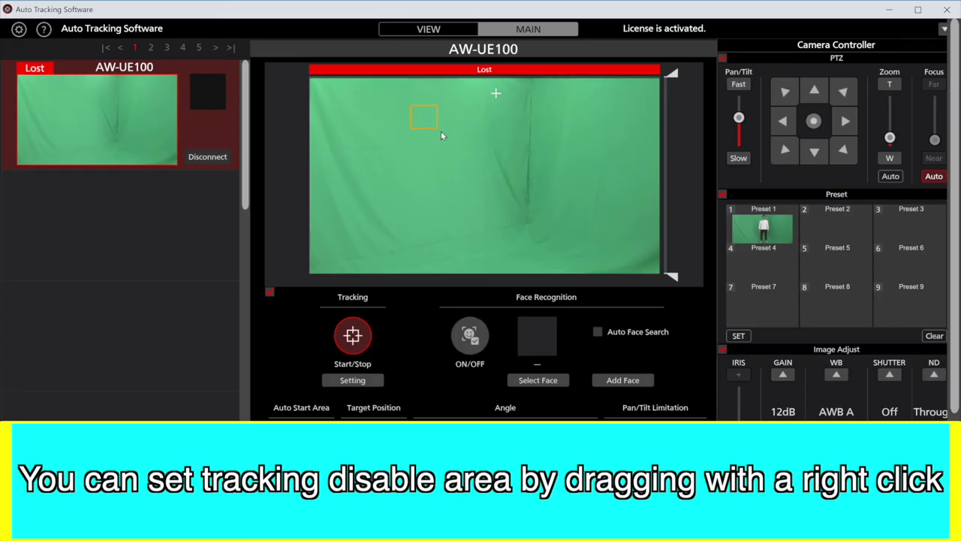
Step: Draw a rectangular tracking disable area across the upper middle of the camera image
left_click_drag(537, 173, 565, 192)
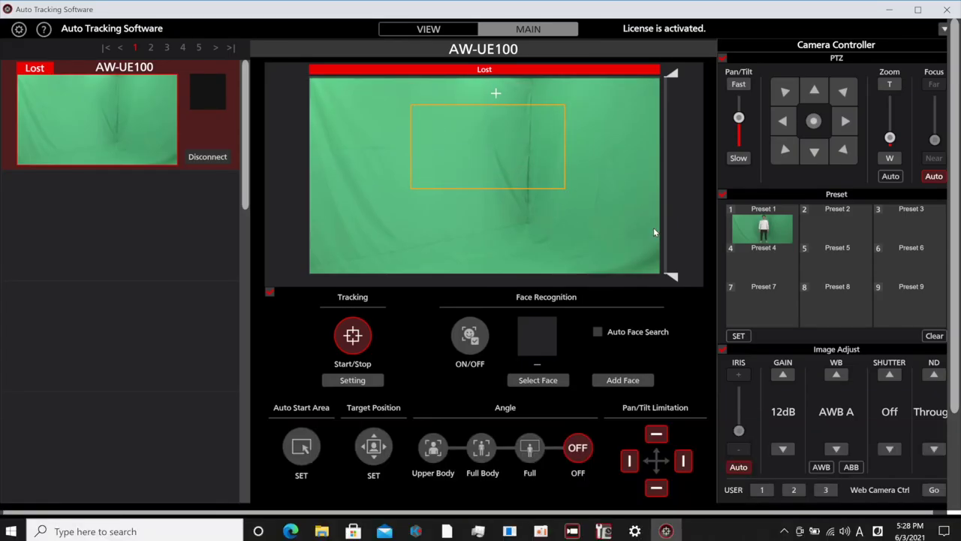